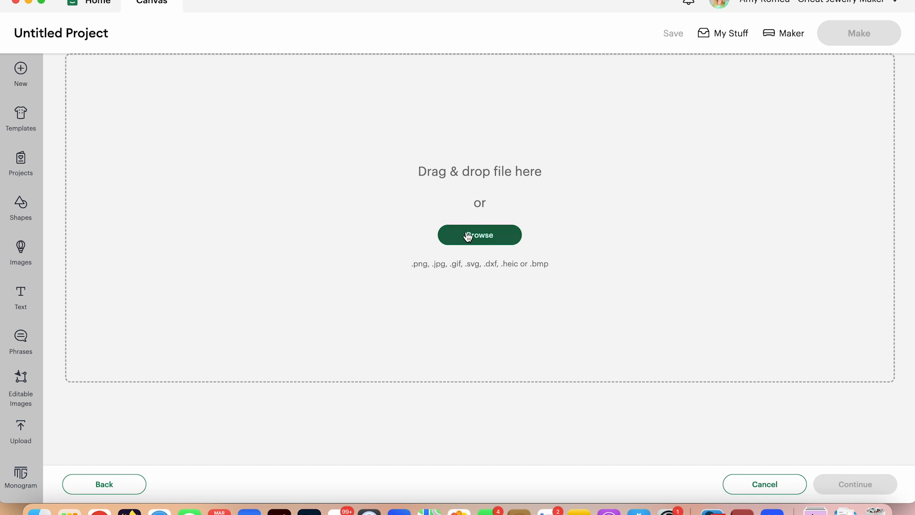
Step: Upload the Faux Leather Claw Hair Clips SVG from the ECOMMERCE iCloud folder and add it to the canvas
click(468, 235)
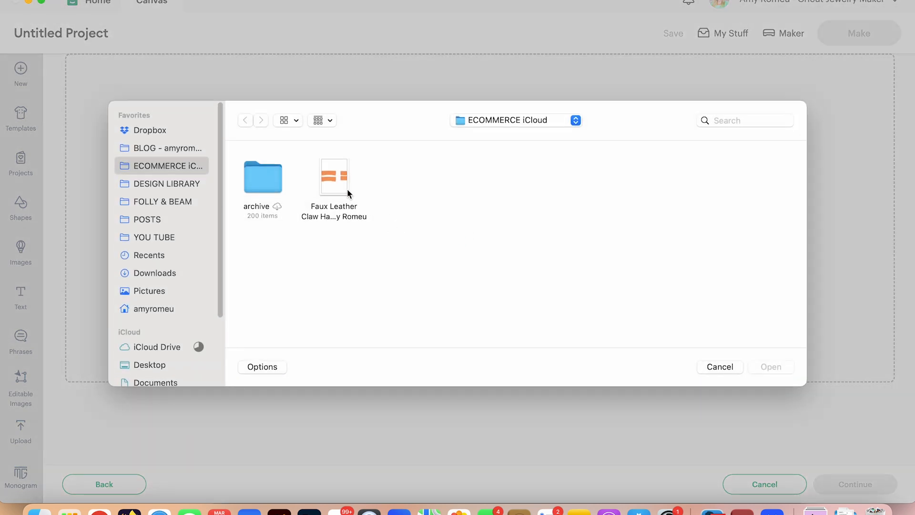
click(340, 189)
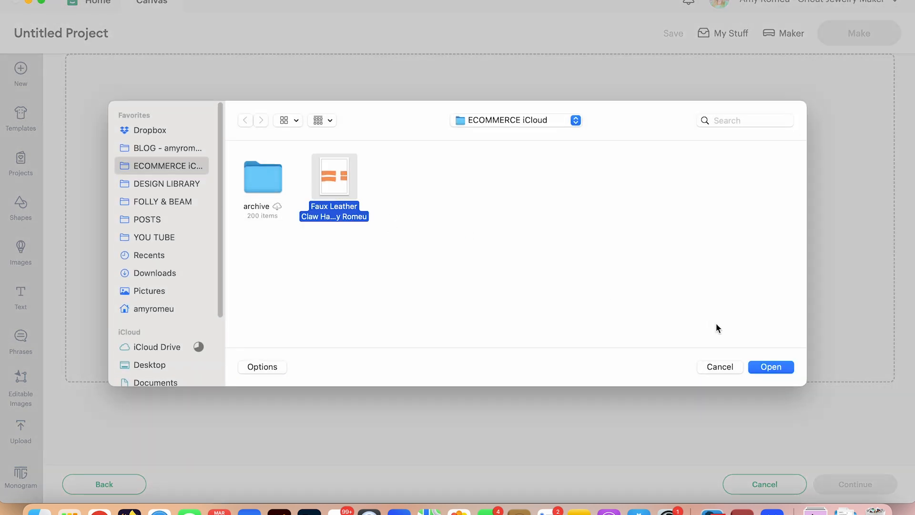
click(771, 367)
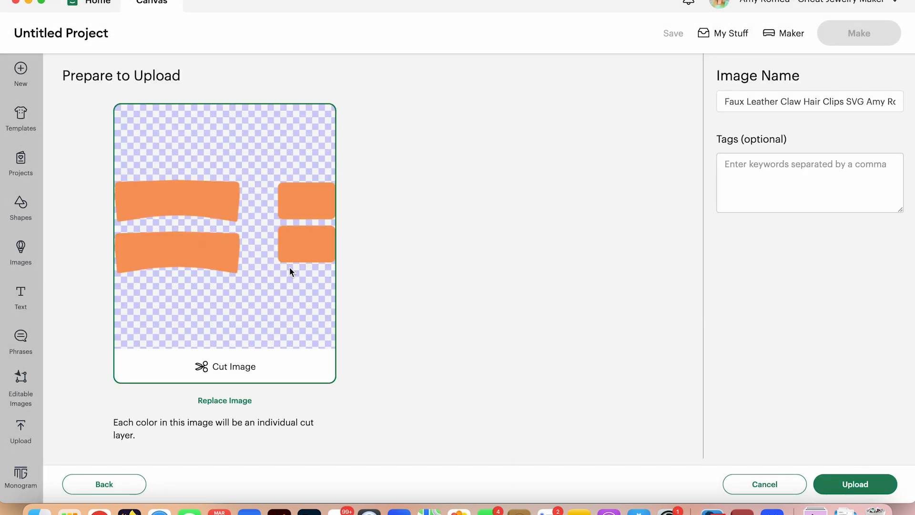
click(842, 484)
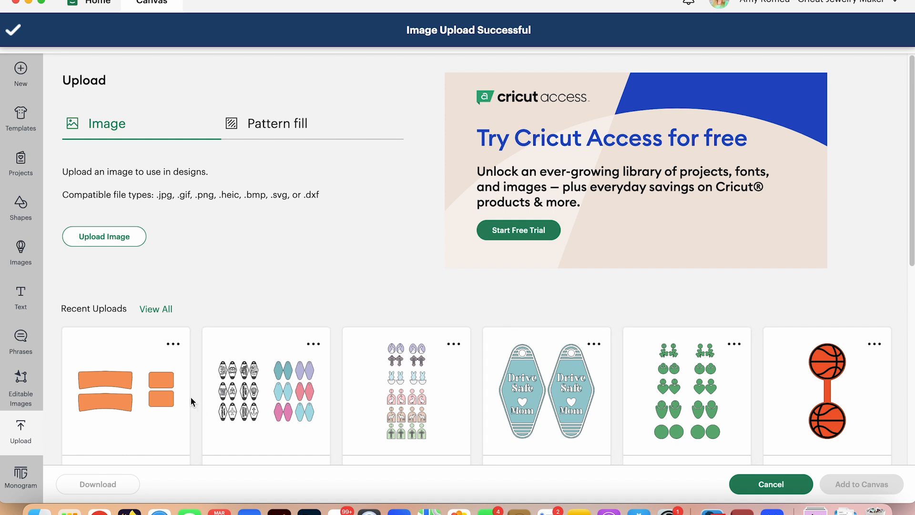
click(166, 380)
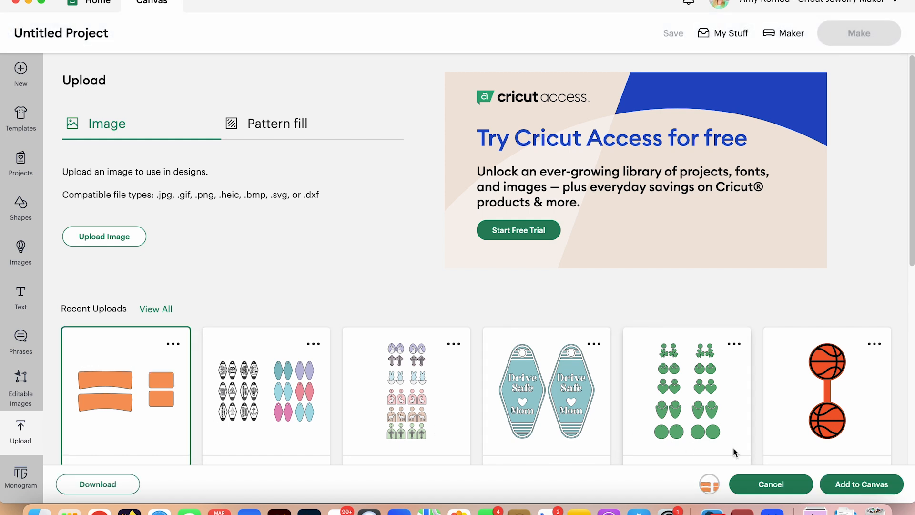
click(862, 484)
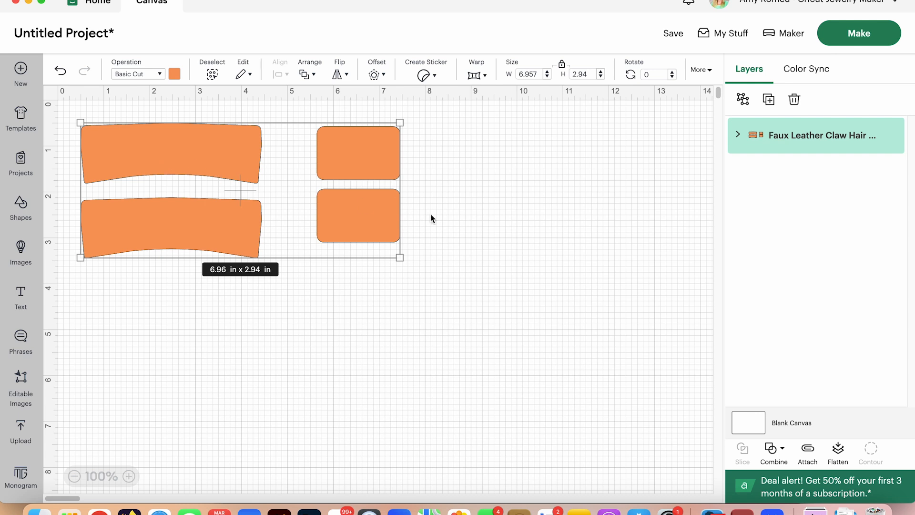
Step: Ungroup the hair clip design and delete its two small rounded rectangles
click(743, 99)
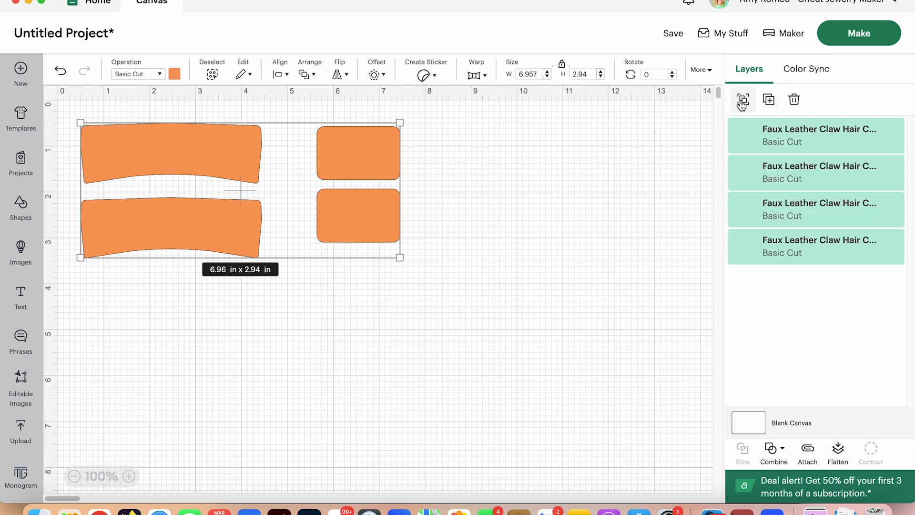
click(587, 191)
drag(287, 117, 453, 276)
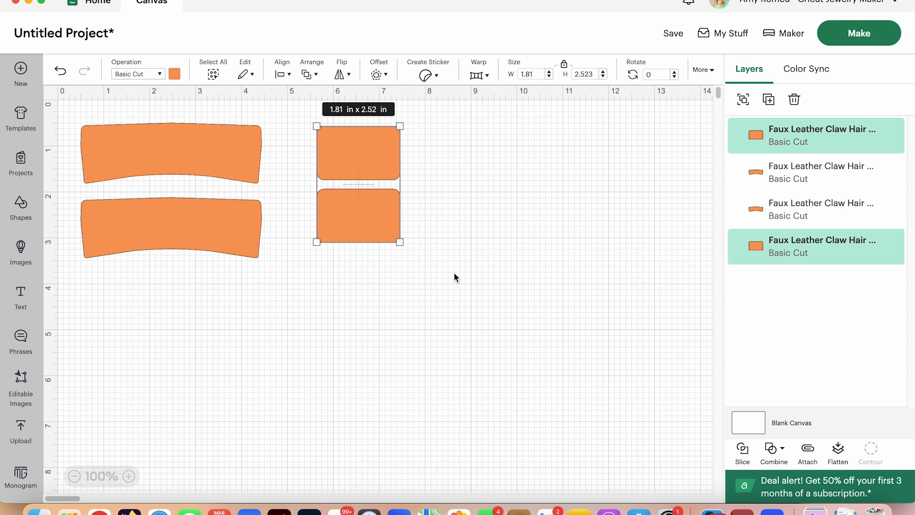
key(Delete)
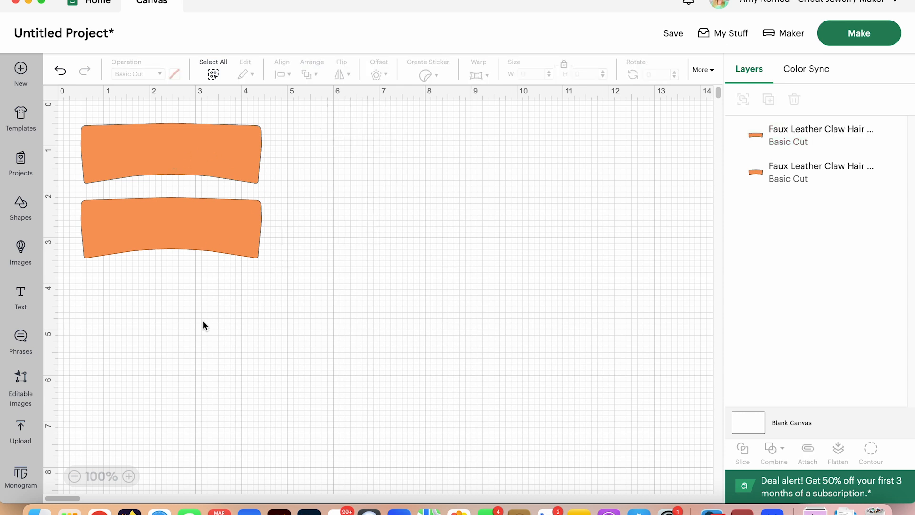
Step: Add a text object containing the first name for the hair clip
click(28, 300)
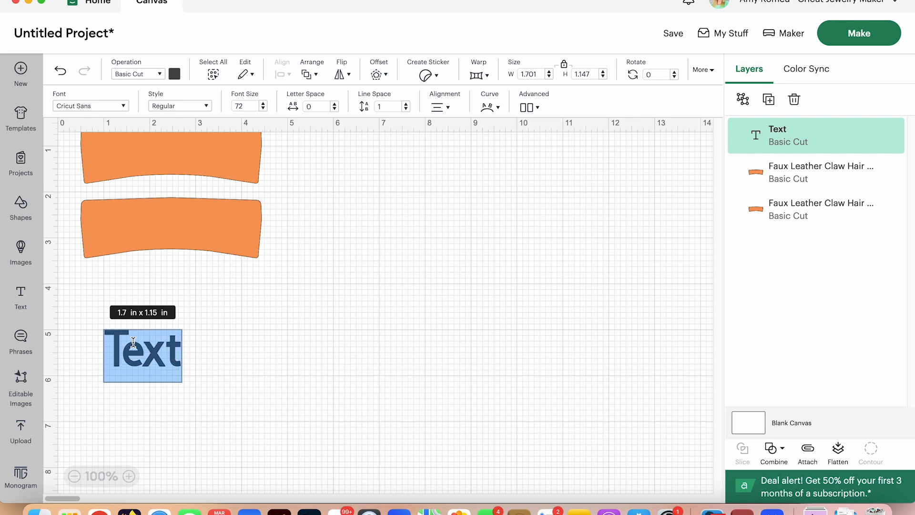
text(O)
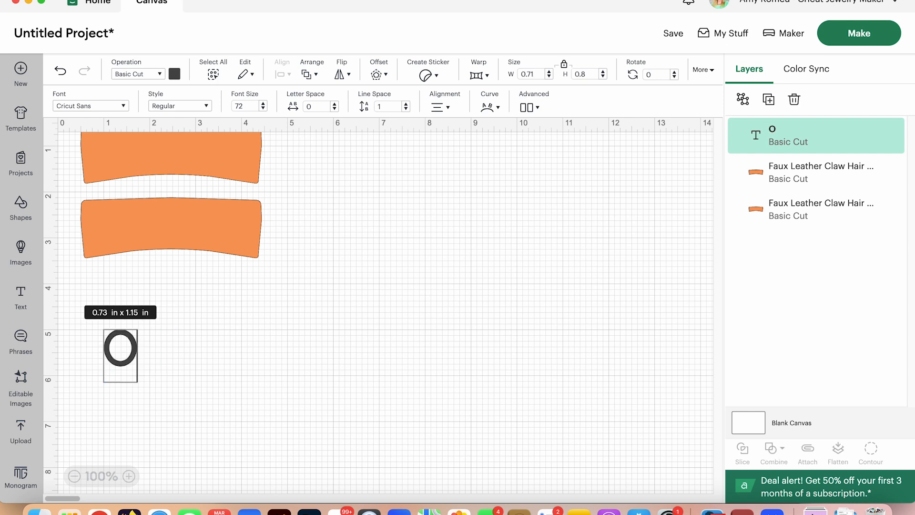
text(livia)
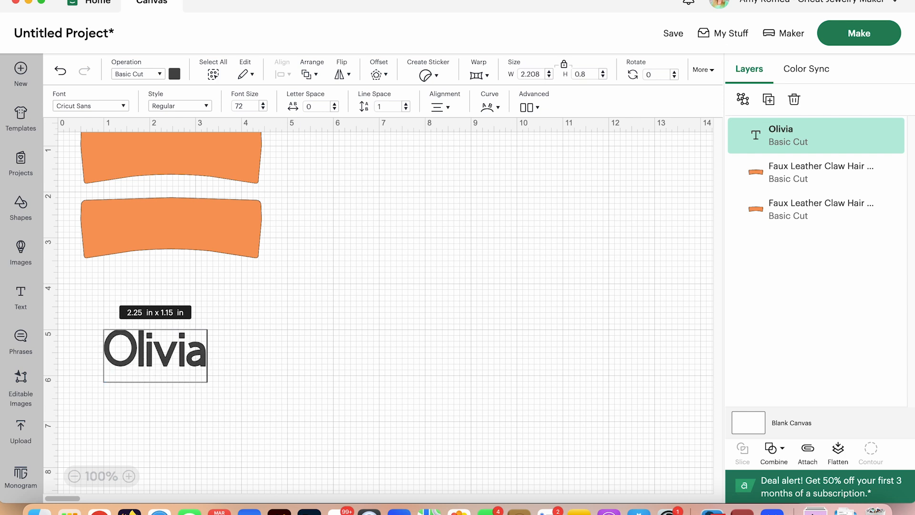
Step: Set the name text's font to the system font Keep on Truckin, found by searching for "keep"
double_click(160, 349)
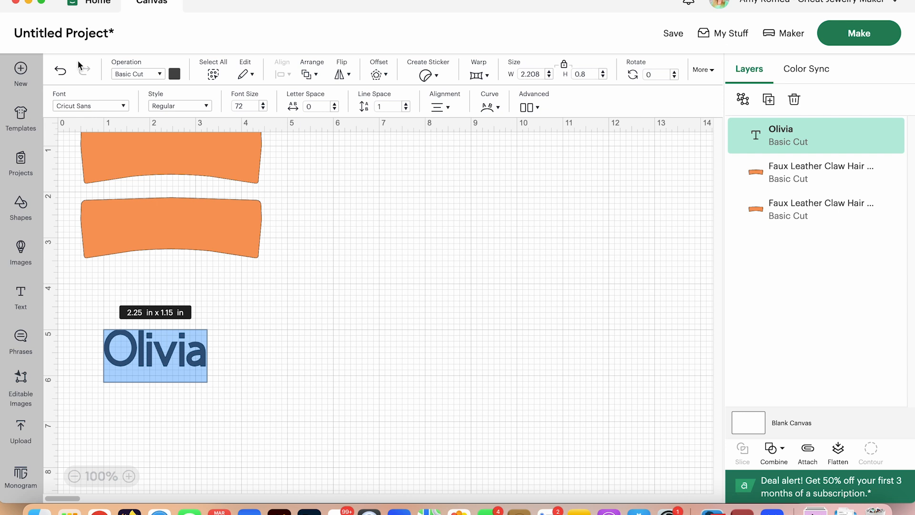
click(126, 106)
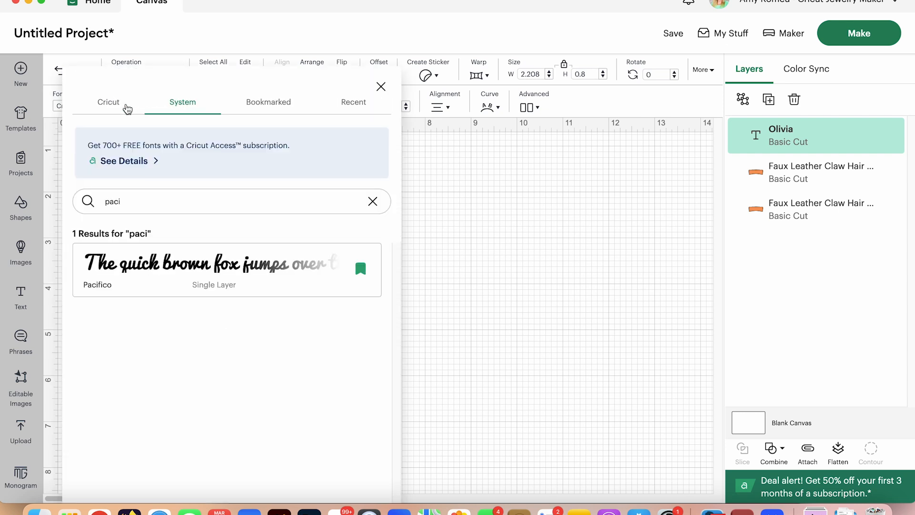
click(111, 108)
click(193, 108)
click(154, 200)
key(BackSpace)
key(BackSpace)
key(BackSpace)
key(BackSpace)
text(keep)
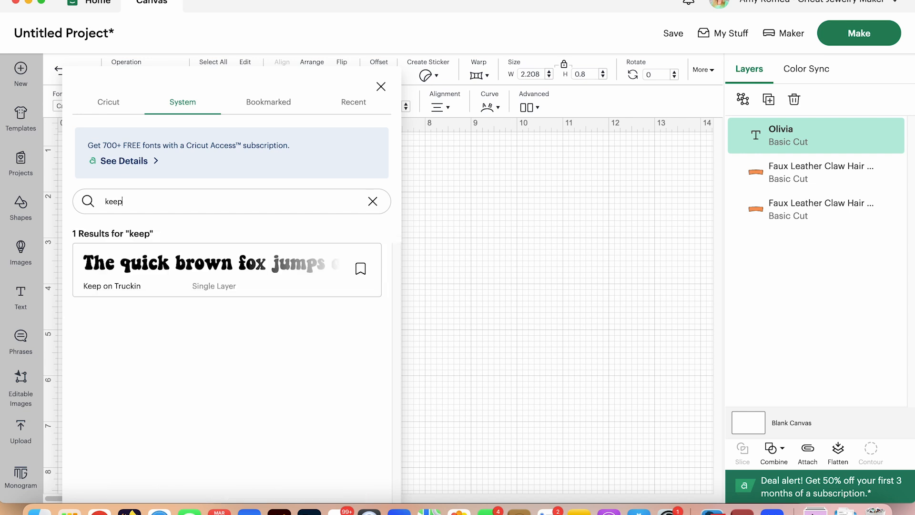
click(163, 280)
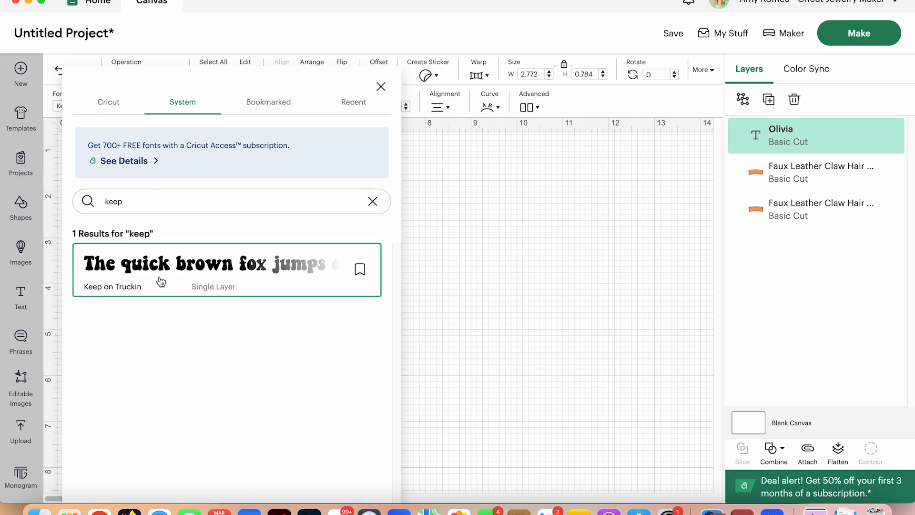
click(381, 86)
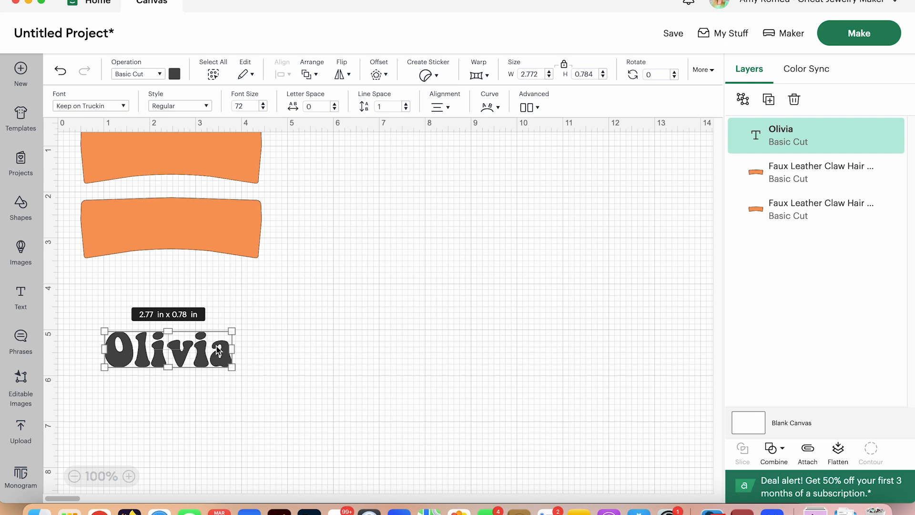
Step: Place the name on the lower curved clip piece, enlarge its font size to 76 and recentre it there
drag(178, 360, 181, 228)
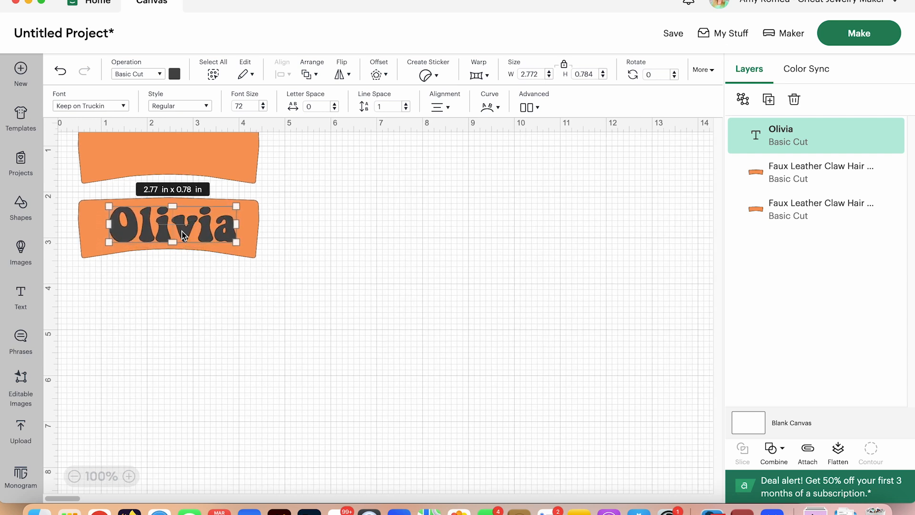
click(264, 103)
click(264, 104)
click(263, 104)
click(282, 183)
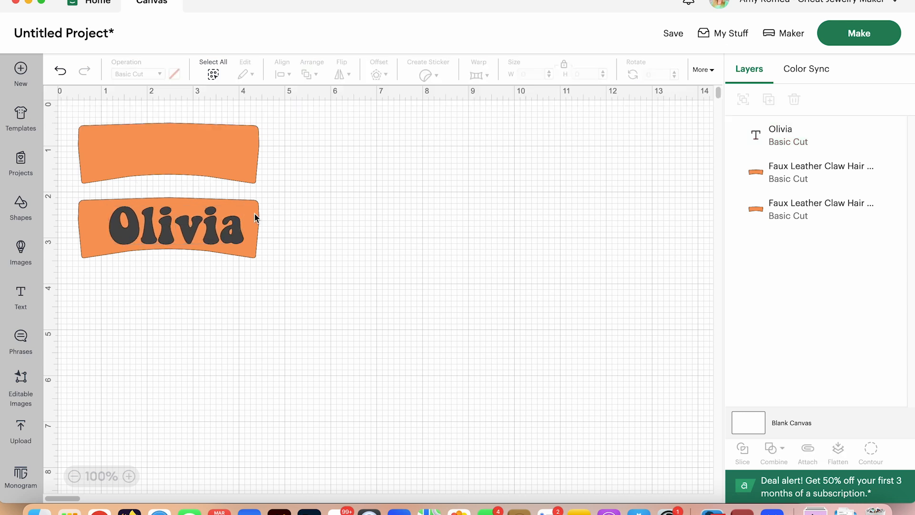
drag(213, 230, 209, 233)
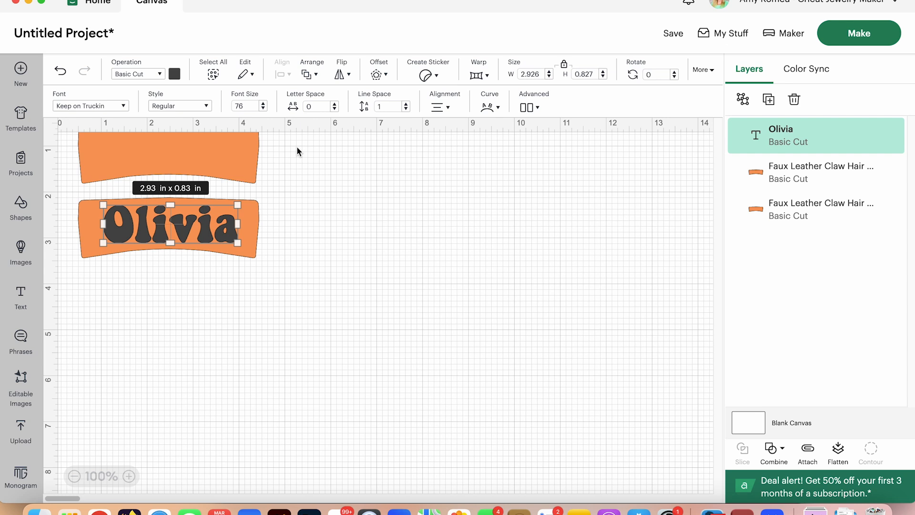
Step: Set the name's letter spacing to 0.2 and recentre the text on the lower clip piece
click(336, 103)
click(336, 104)
click(335, 104)
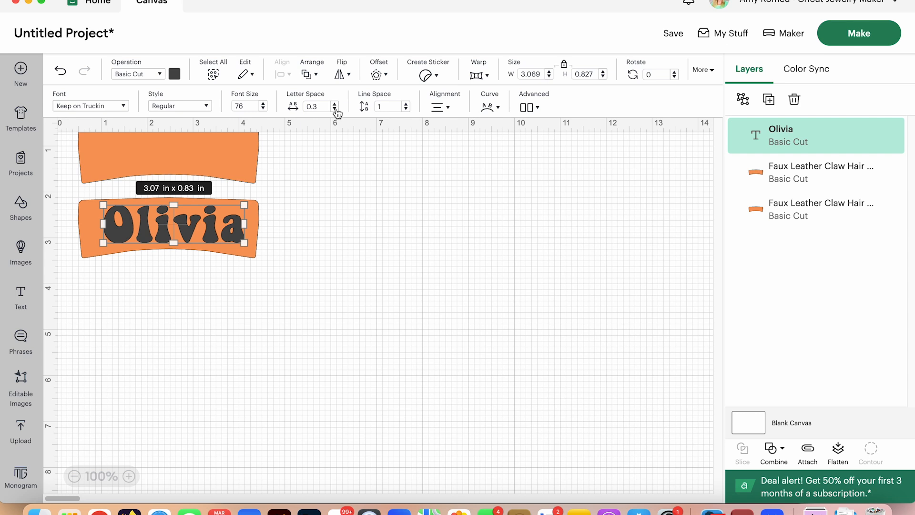
click(336, 109)
click(330, 210)
drag(214, 238, 212, 239)
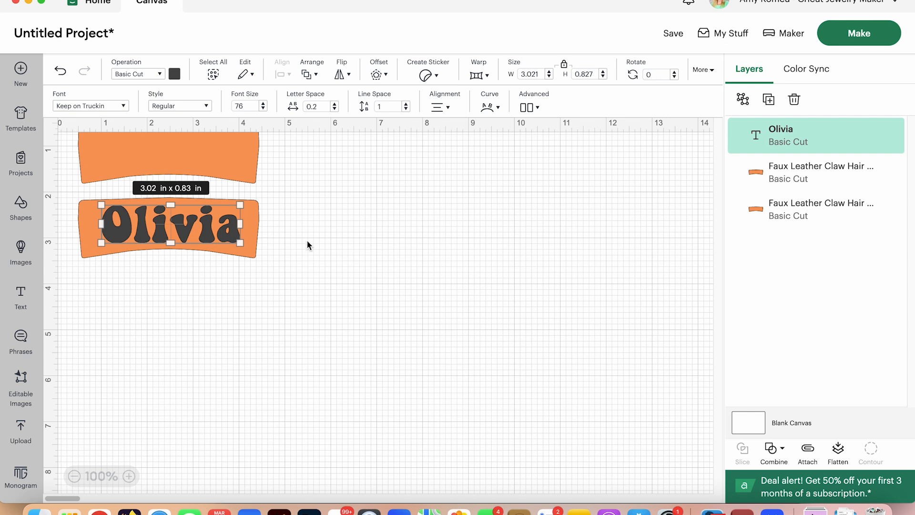
Step: Arch the name upward with a curve value just under 44 and keep it centred on the lower clip piece
click(489, 113)
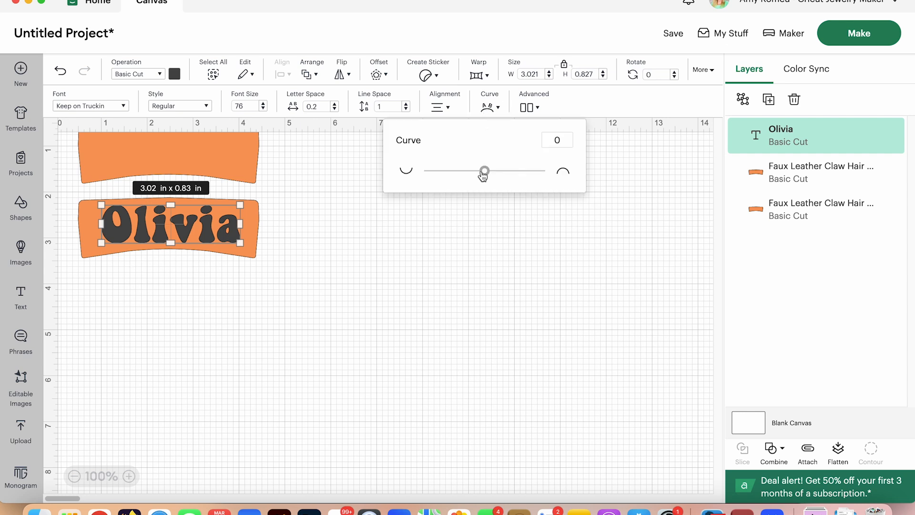
drag(486, 176, 498, 178)
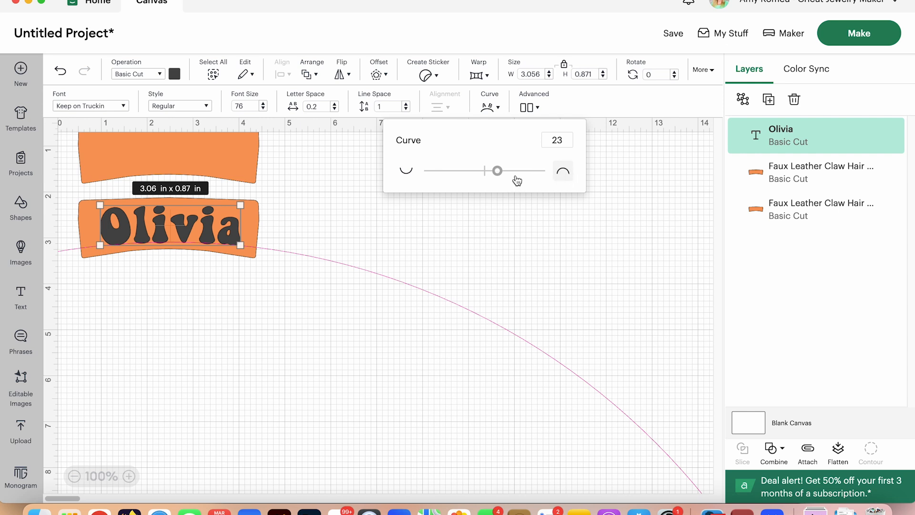
drag(499, 177, 508, 177)
click(465, 222)
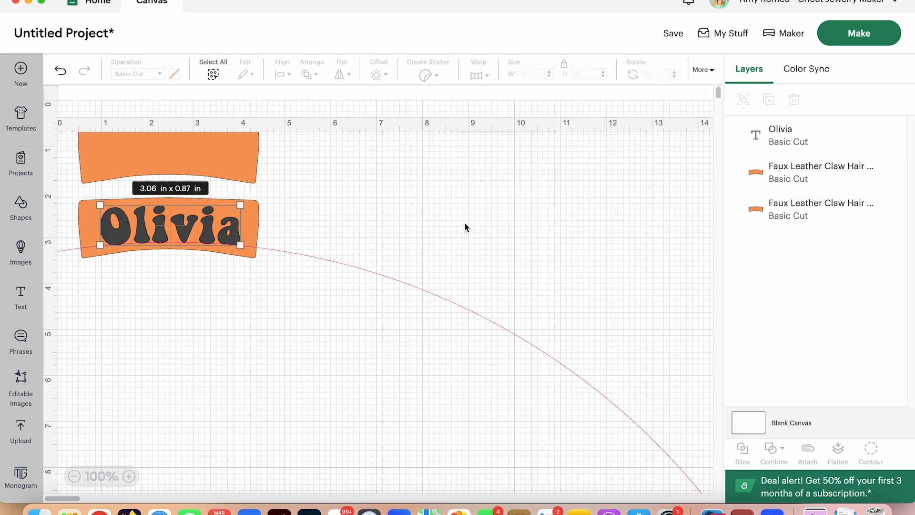
drag(211, 244, 208, 242)
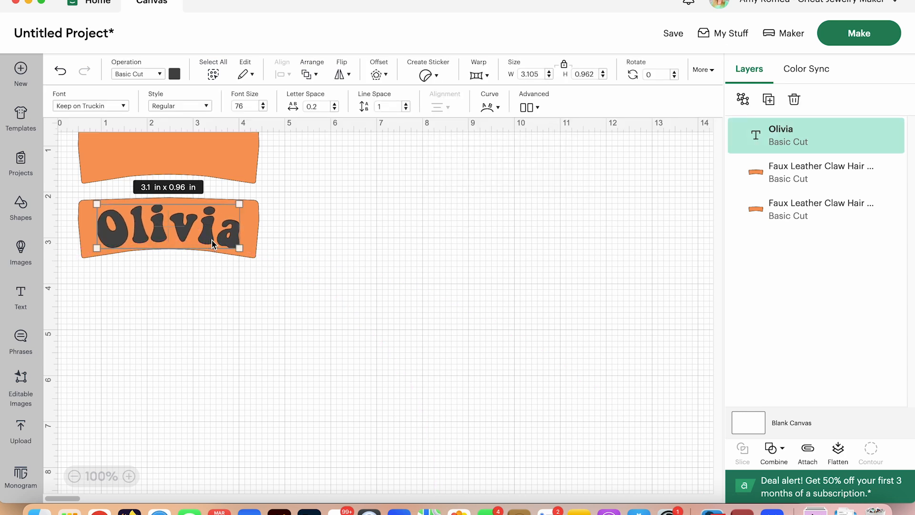
click(488, 109)
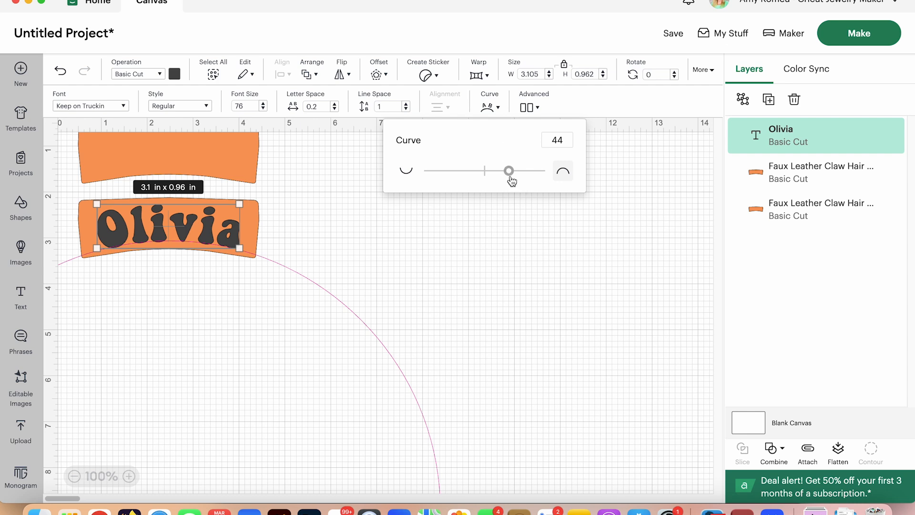
drag(509, 171, 507, 172)
click(496, 232)
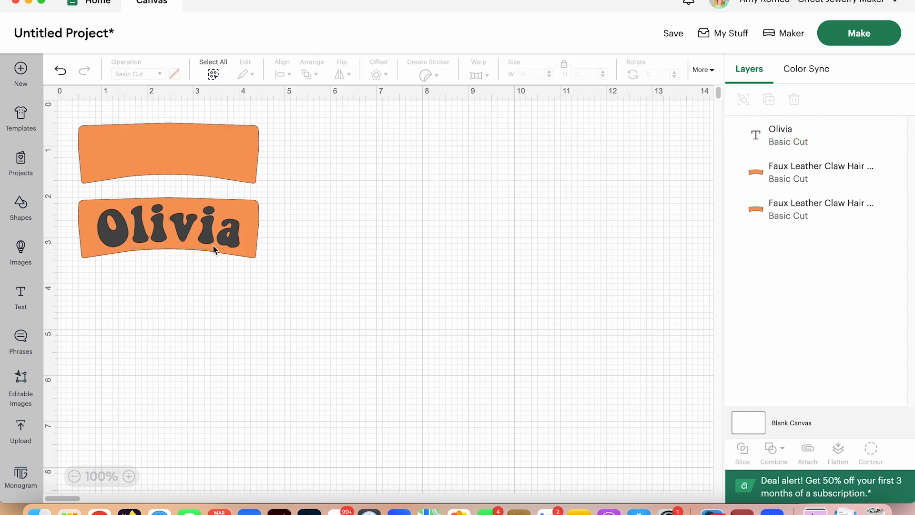
Step: Duplicate the curved name and centre the copy on the upper clip piece
click(186, 238)
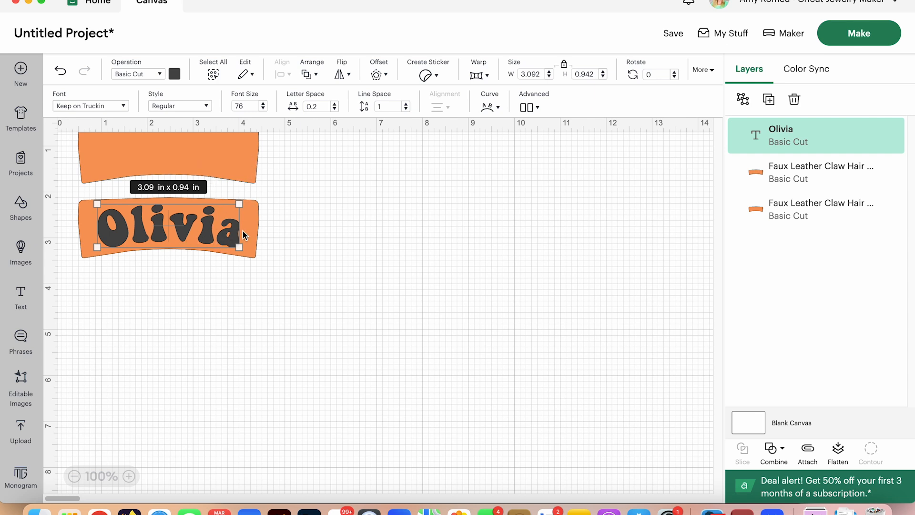
click(768, 100)
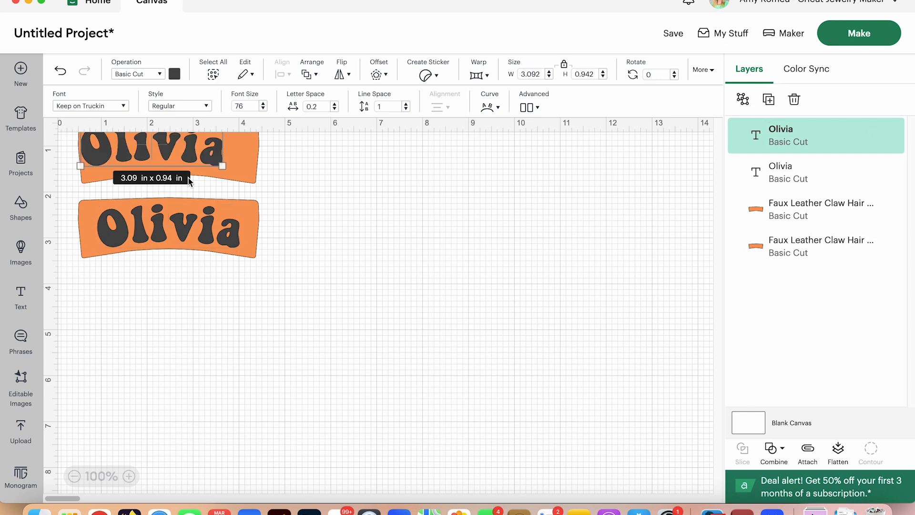
drag(161, 148, 174, 154)
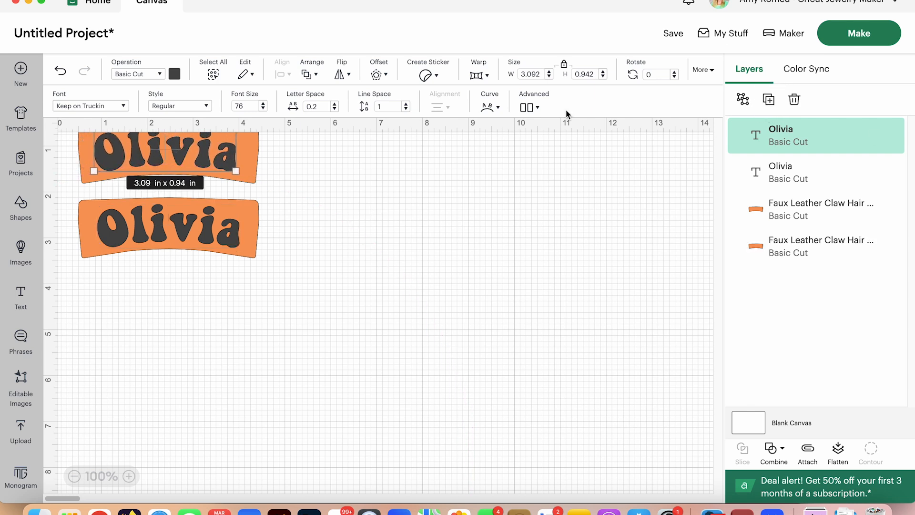
Step: Send the project to be made without saving it, loading all materials on a 12 in x 12 in mat
click(878, 41)
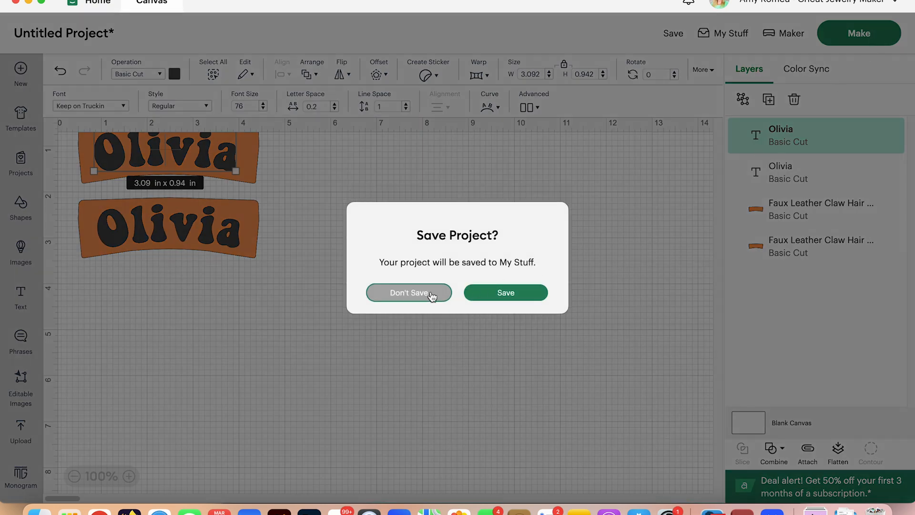
click(430, 293)
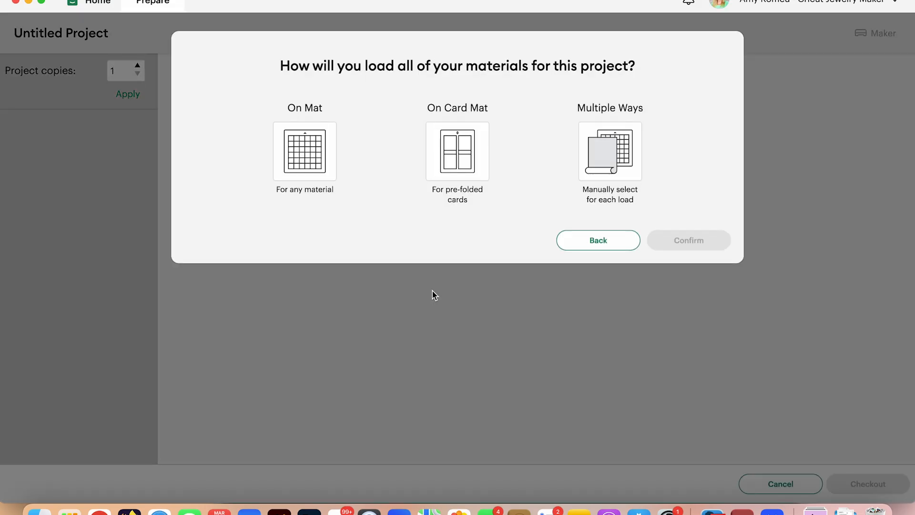
click(329, 147)
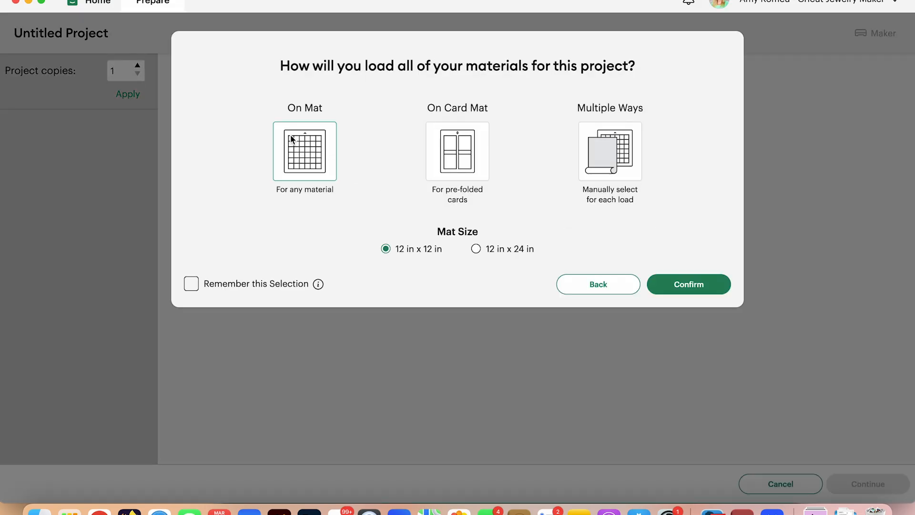
click(712, 292)
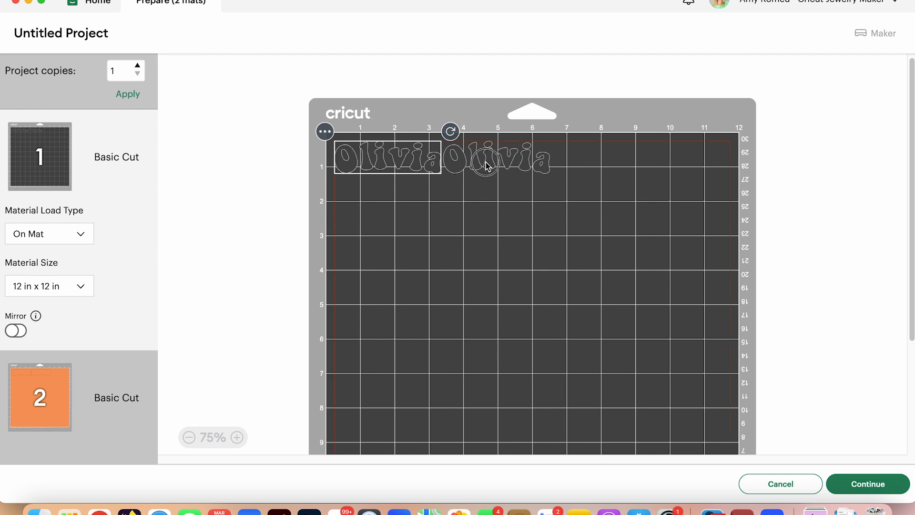
Step: Space the two names apart on the first mat and turn on mirroring for both mats
drag(480, 161, 495, 161)
click(25, 334)
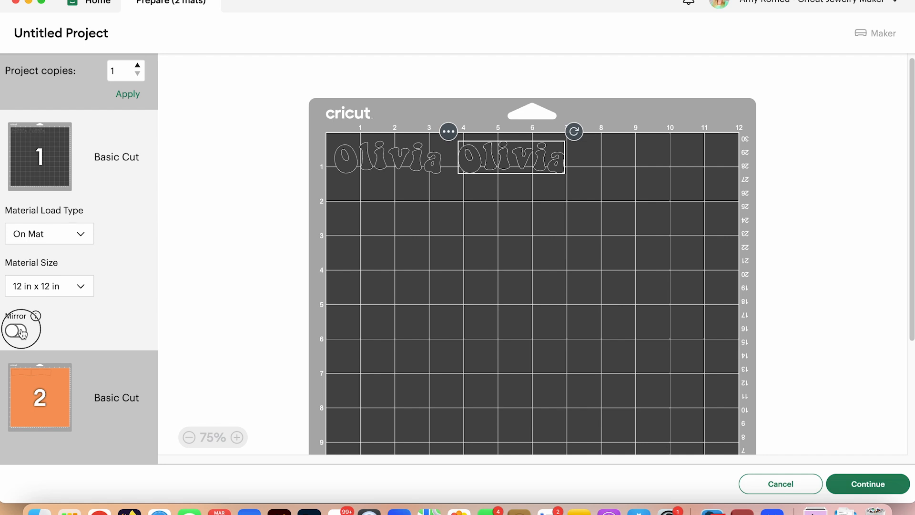
click(62, 391)
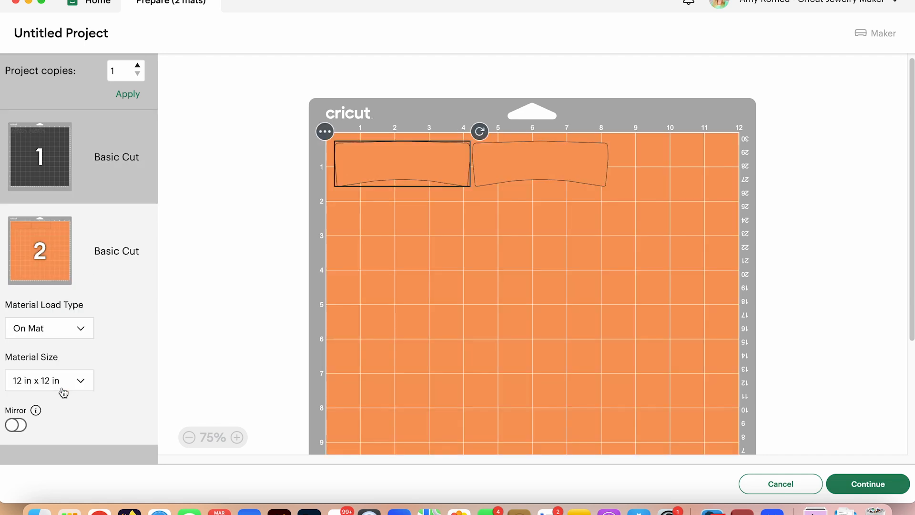
click(21, 429)
Step: Move the second clip piece directly below the first one near the upper corner of the orange mat
drag(545, 172, 416, 218)
click(426, 170)
click(416, 229)
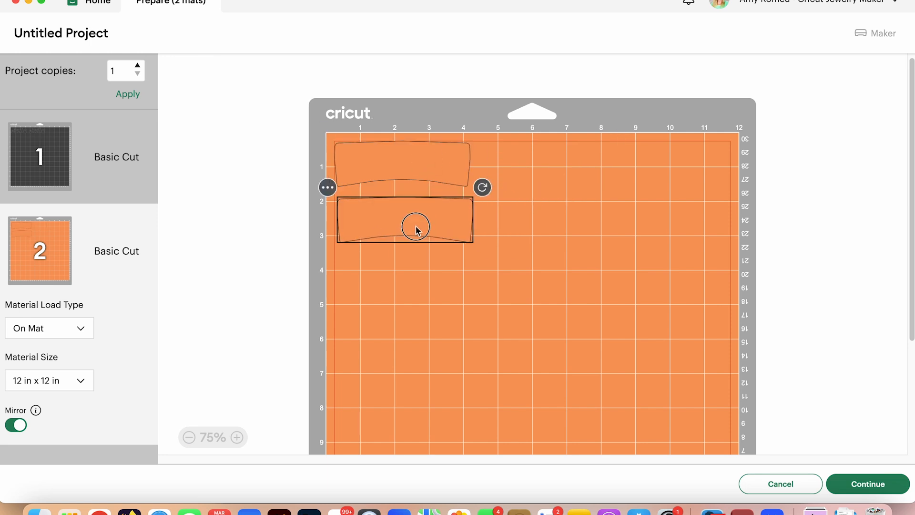
Step: Stack the second mirrored name directly below the first on the black mat, aligning both with the mat's cutting margin
click(61, 159)
click(509, 164)
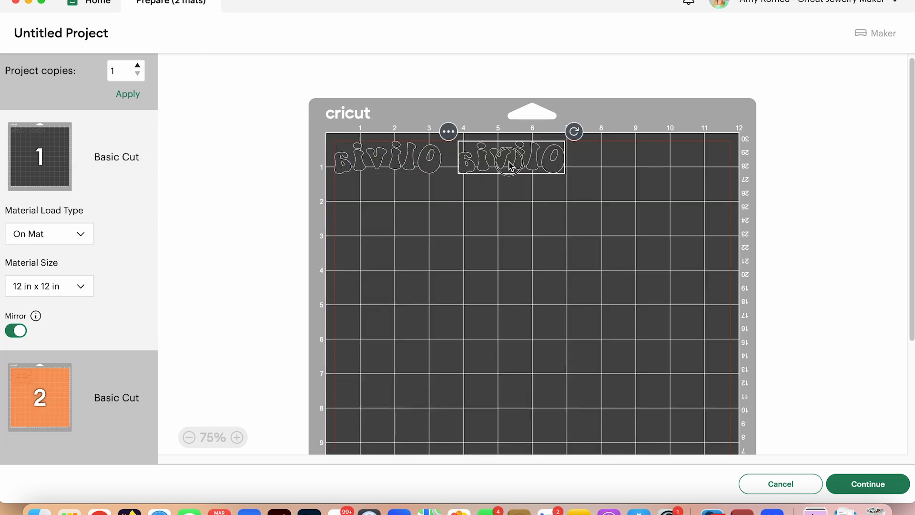
drag(509, 164, 386, 212)
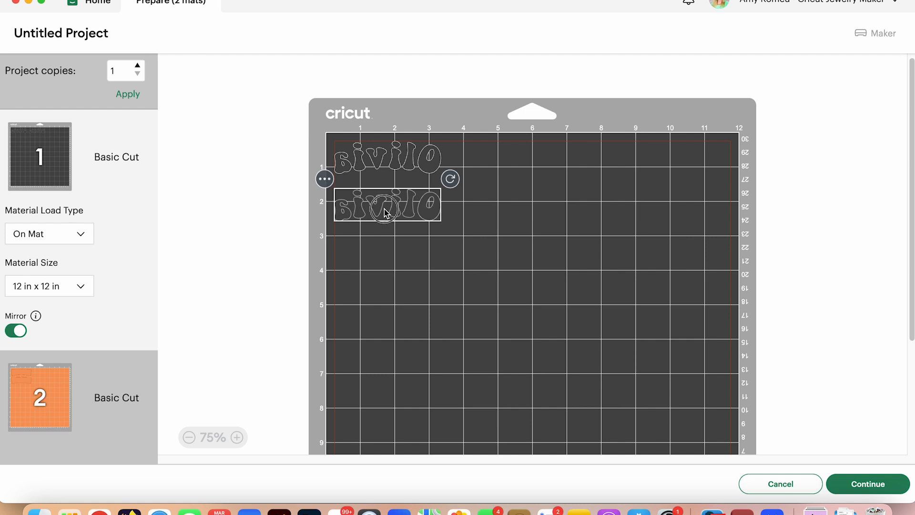
click(403, 168)
click(406, 219)
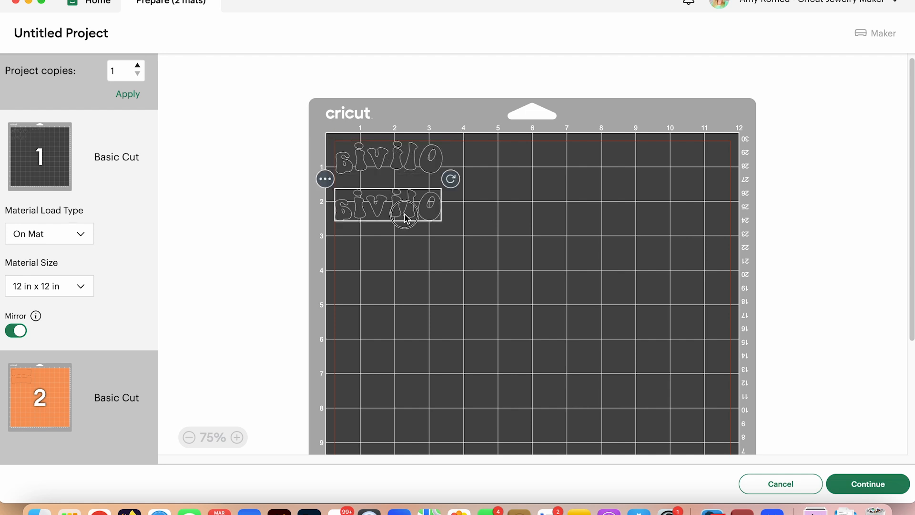
click(409, 169)
drag(409, 169, 408, 170)
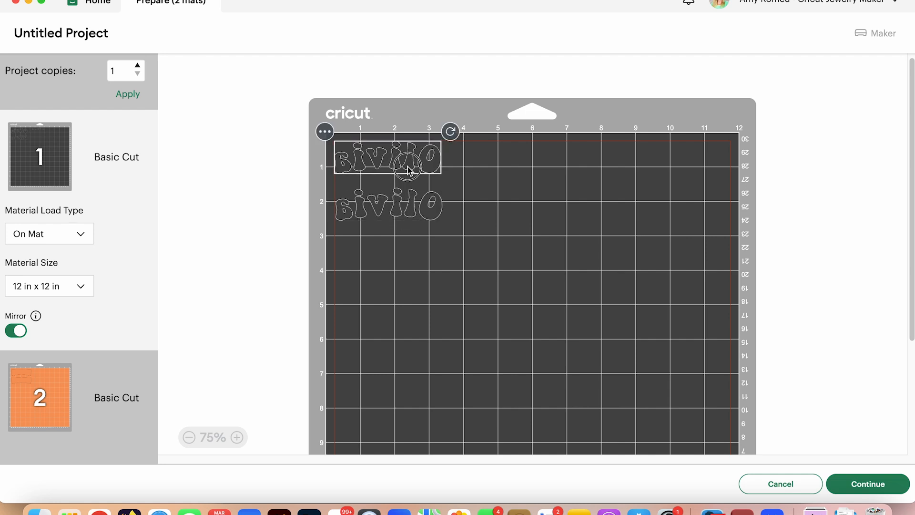
Step: Continue to the make stage, set the first mat's base material to Vinyl with default pressure, and preview the second mat
click(877, 491)
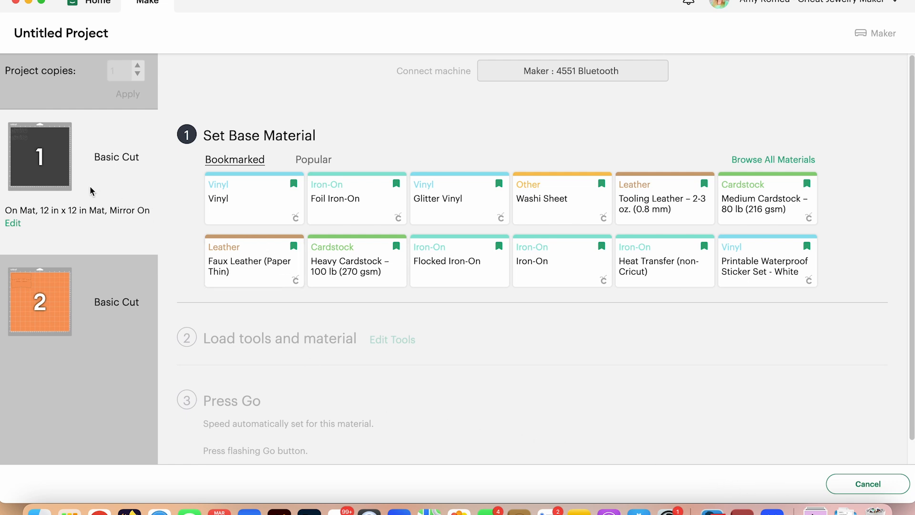
click(229, 205)
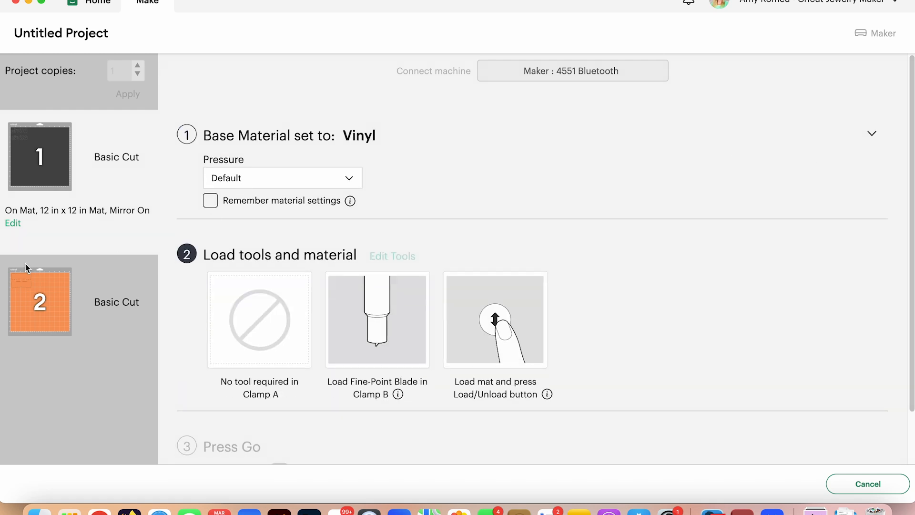
click(25, 277)
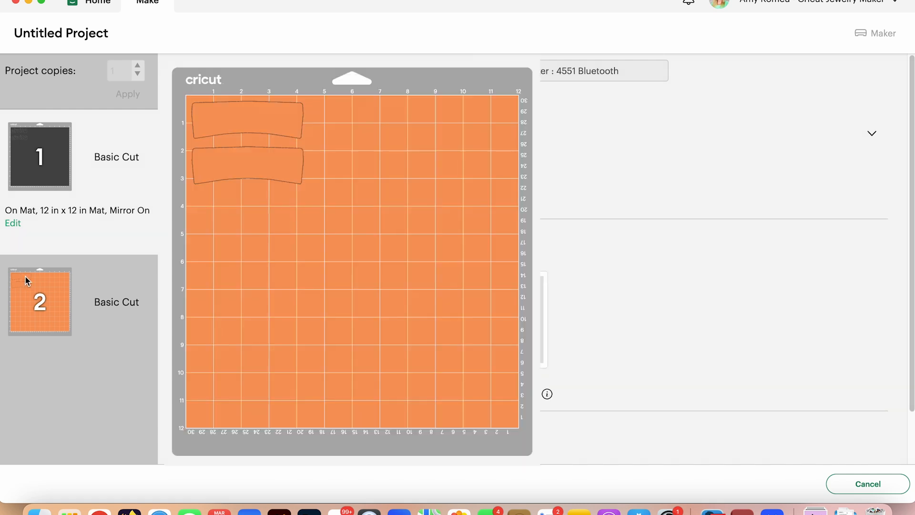